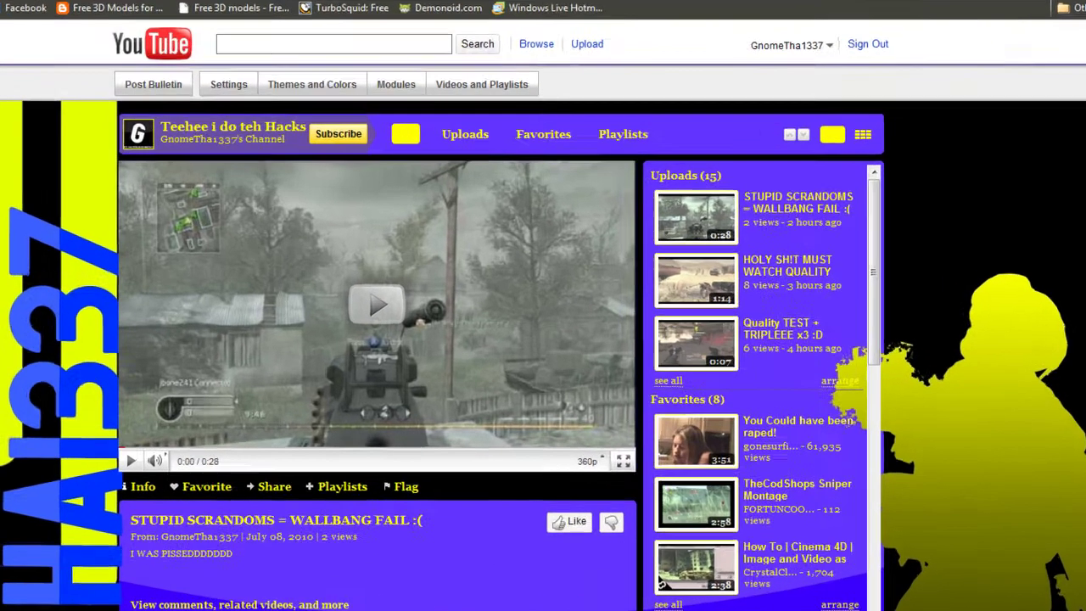
Step: Review the Notepad list of Sony Vegas 9.0 download links, then return to the YouTube channel
left_click(354, 597)
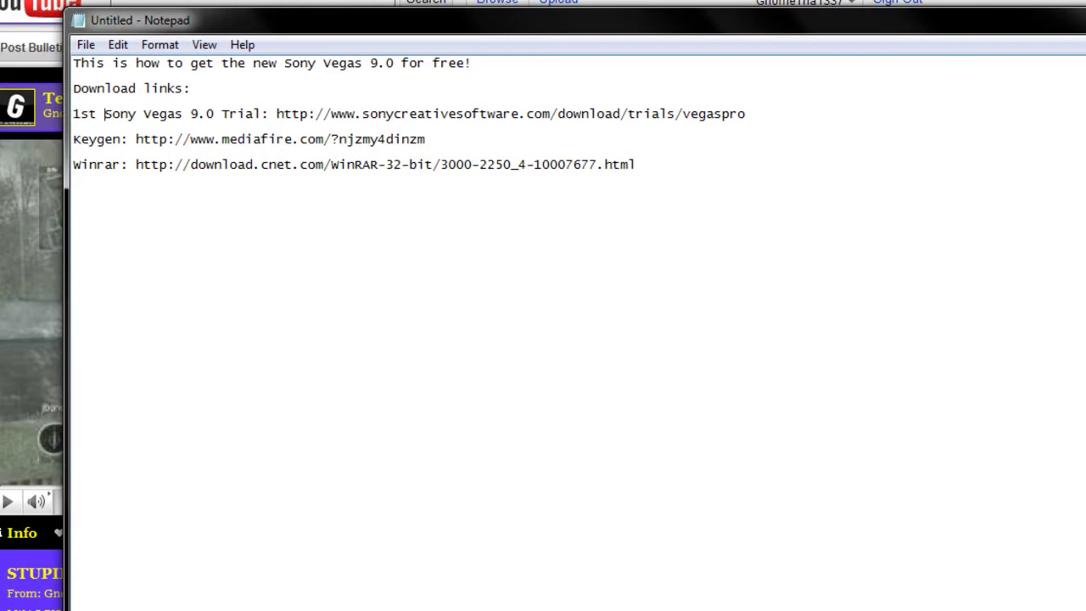
left_click(1084, 19)
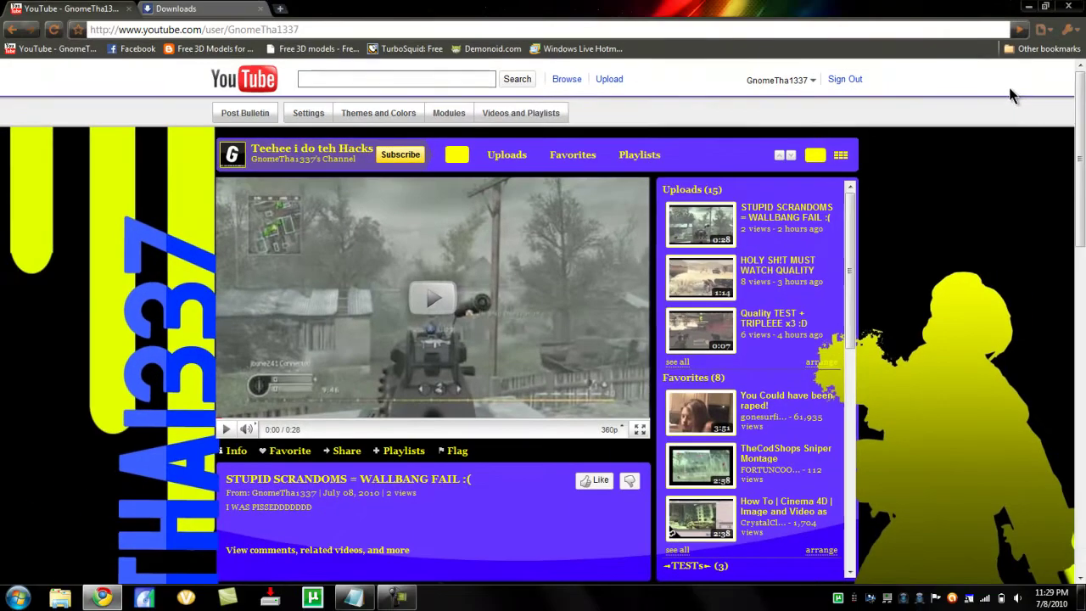
Step: Run vegaspro90e_64bit.exe from Chrome's Downloads page
left_click(174, 8)
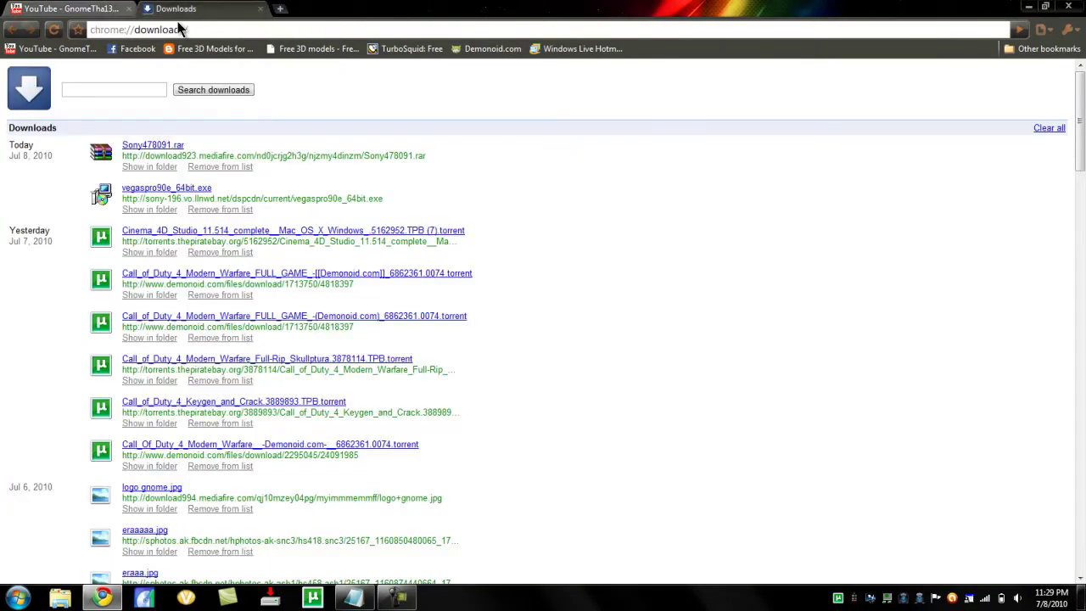
left_click(153, 190)
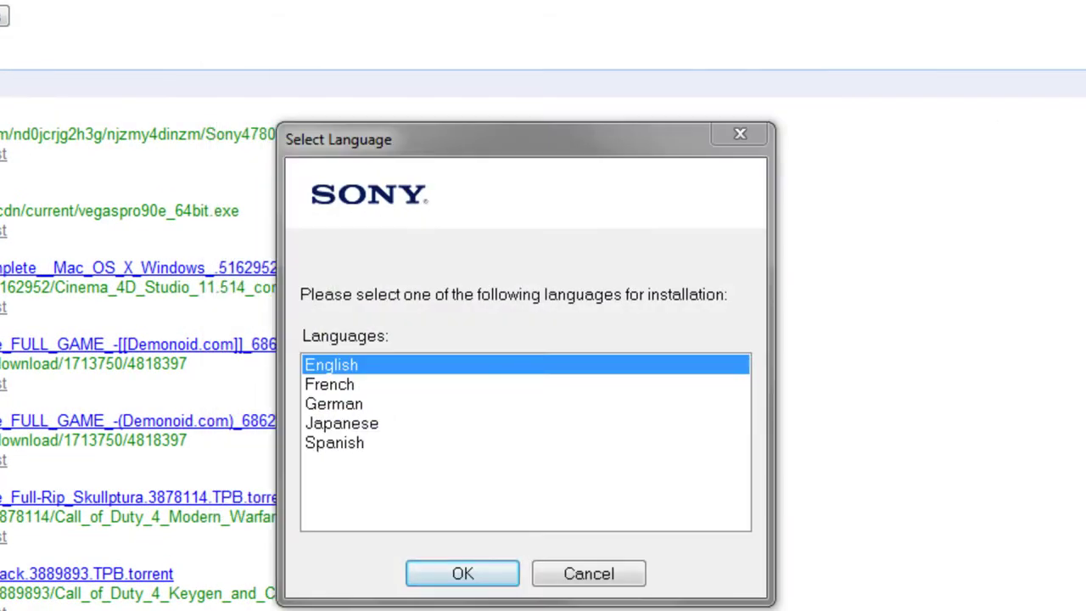
Step: Choose English, accept the license agreement and keep the default install paths
left_click(480, 573)
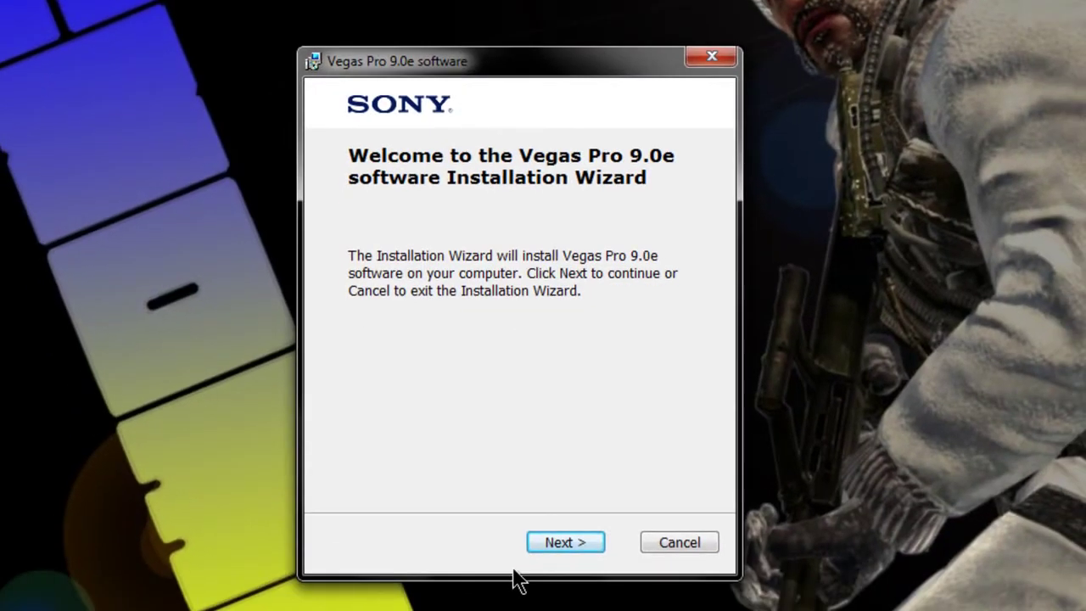
left_click(542, 610)
left_click(489, 456)
left_click(607, 537)
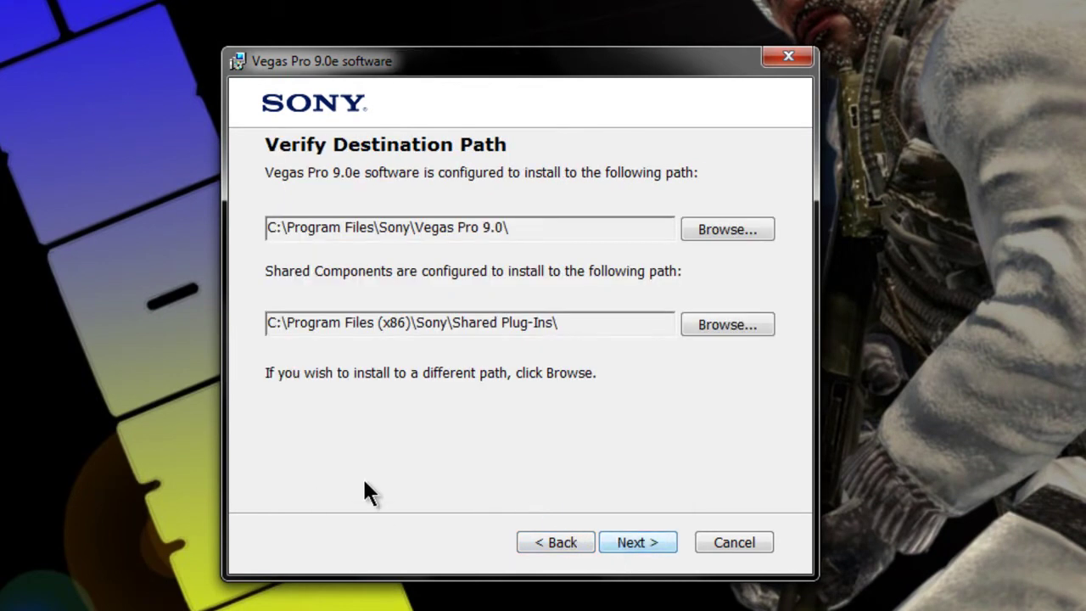
left_click(611, 546)
Step: Add a desktop shortcut and install Vegas Pro 9.0e until it completes
left_click(342, 482)
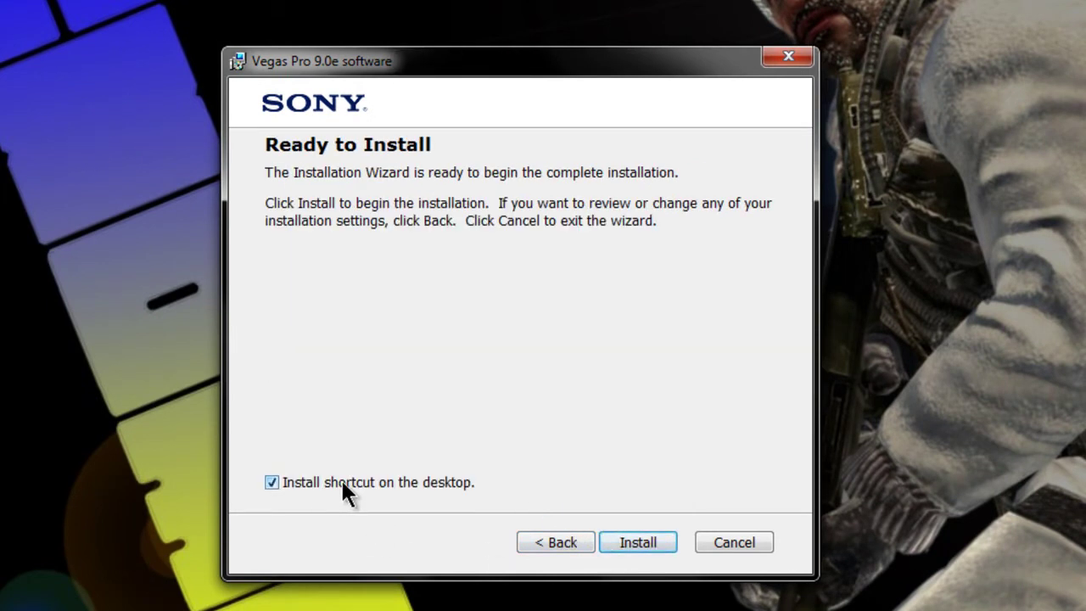
left_click(630, 537)
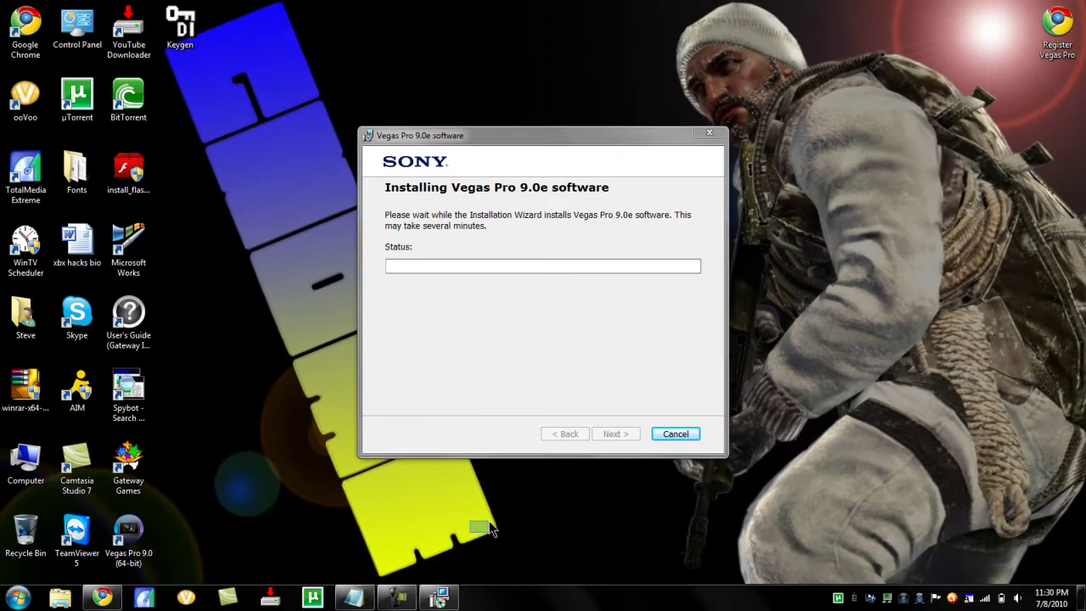
left_click_drag(490, 527, 250, 83)
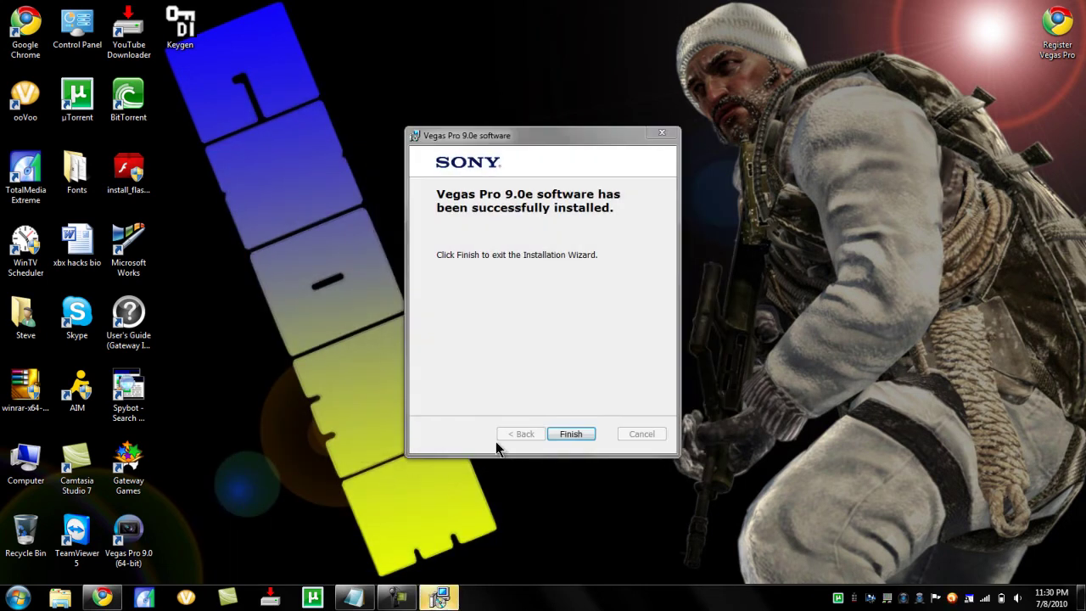
Step: Finish the installer and disconnect from the connected wireless network
left_click(567, 436)
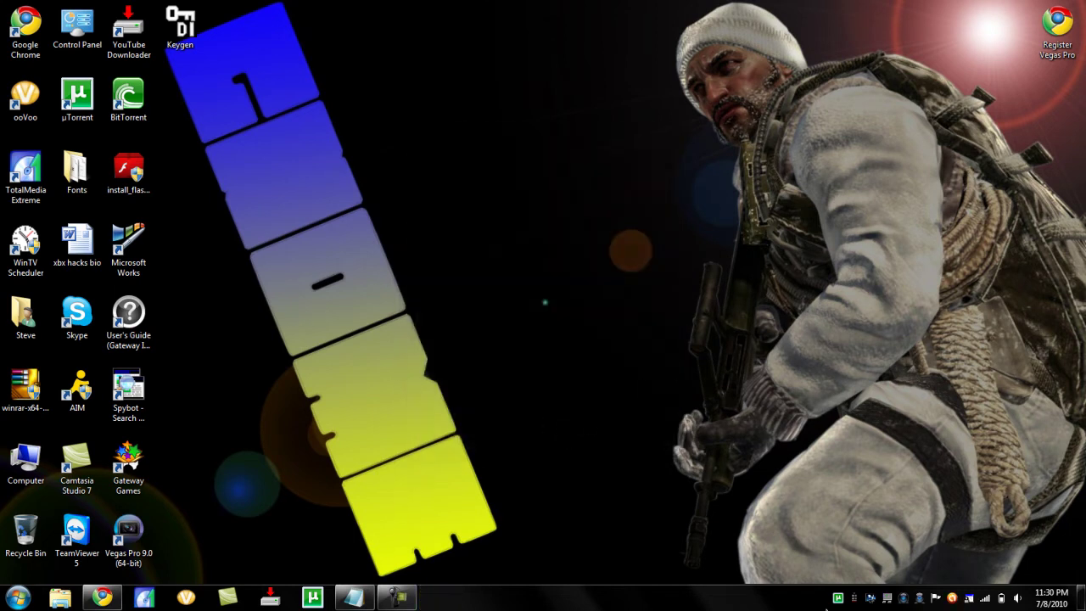
left_click(984, 598)
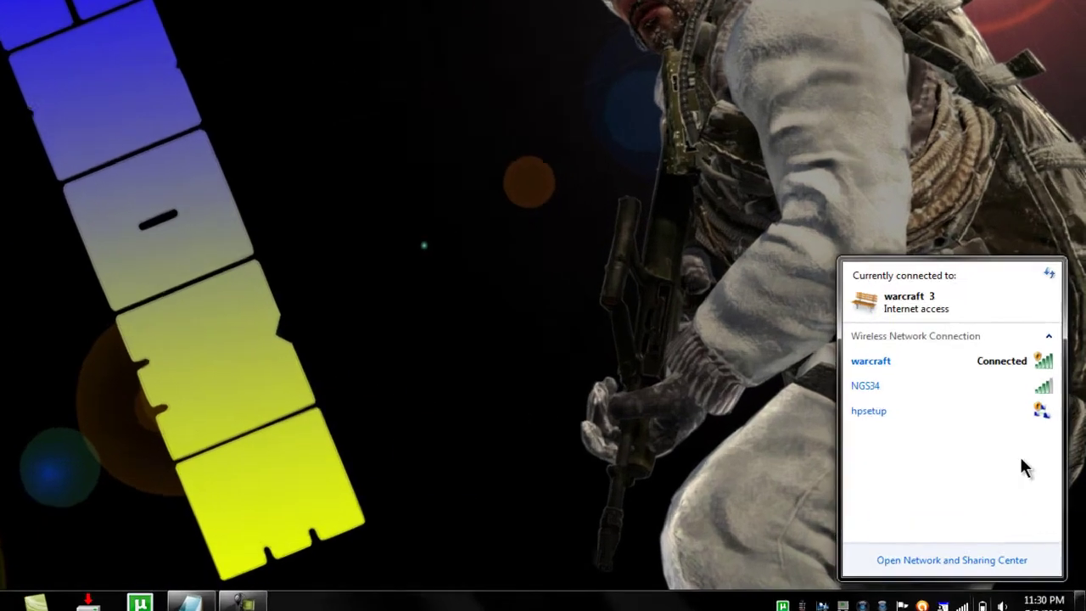
left_click(1042, 398)
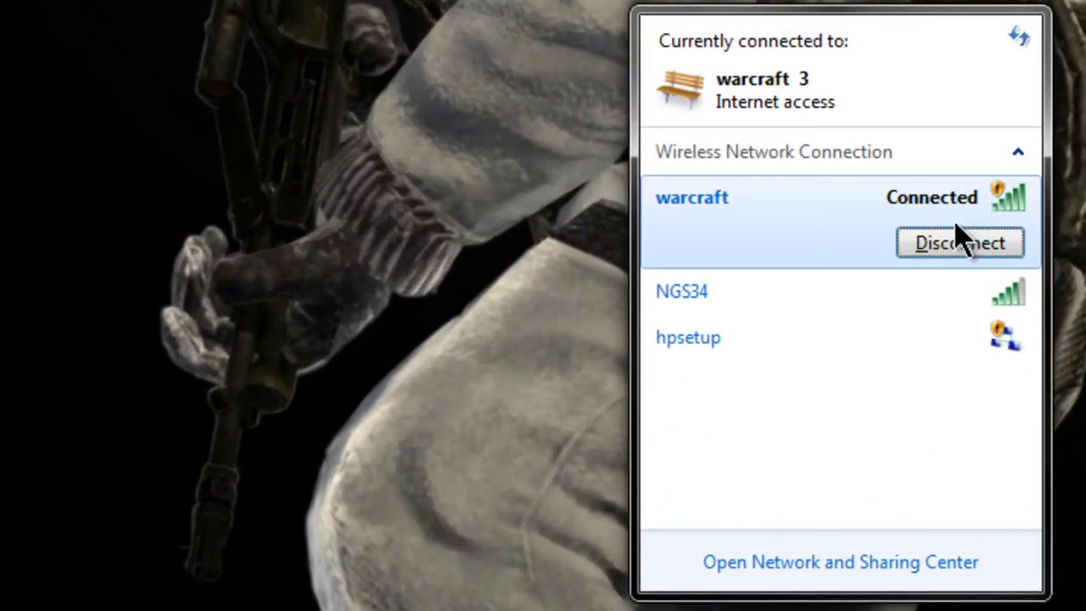
left_click(962, 241)
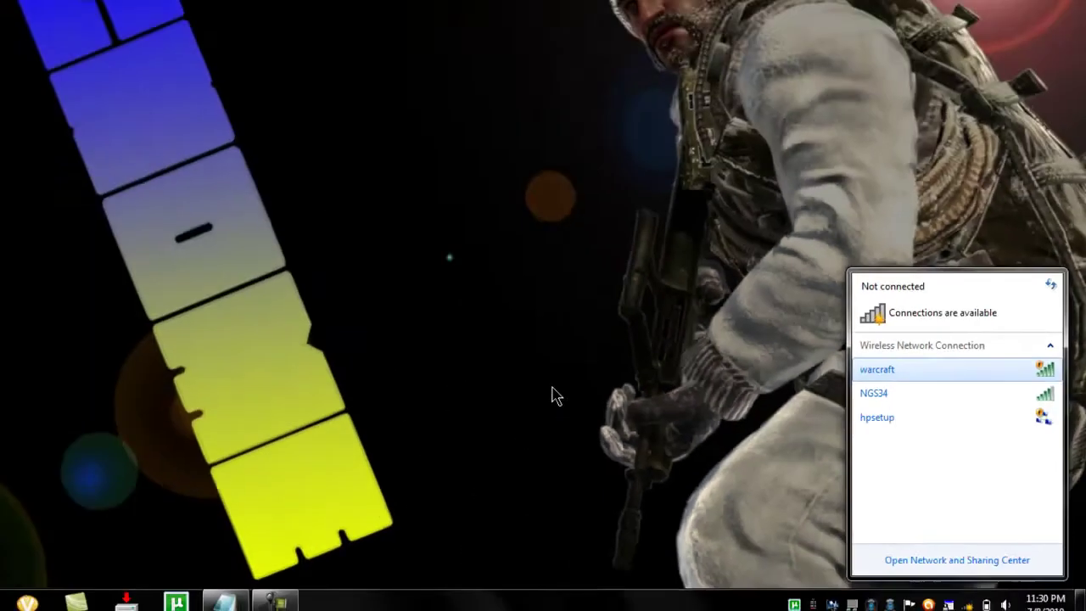
left_click(552, 396)
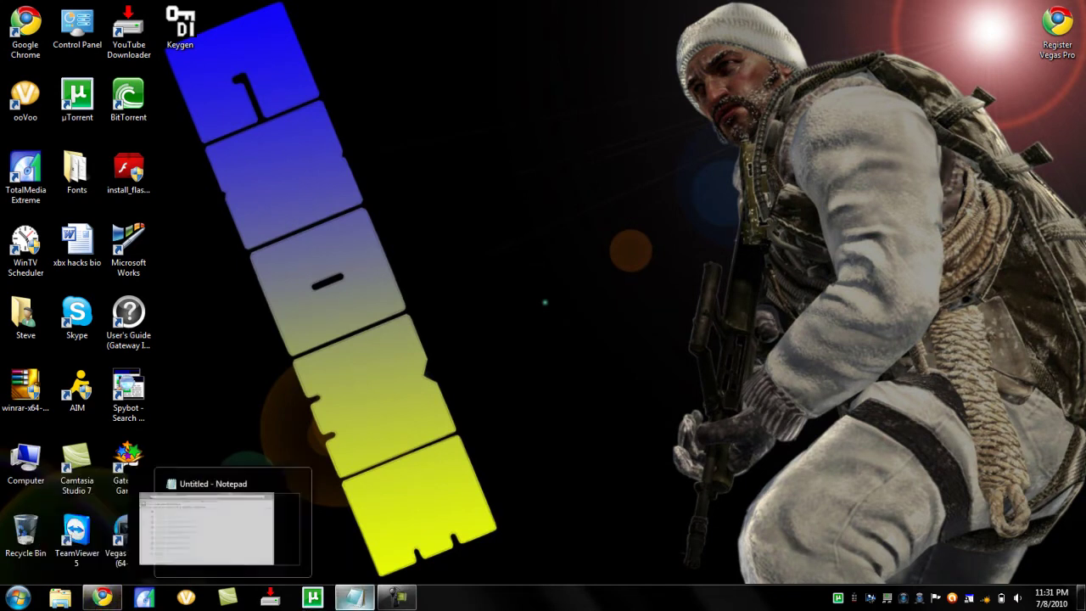
mouse_move(386, 602)
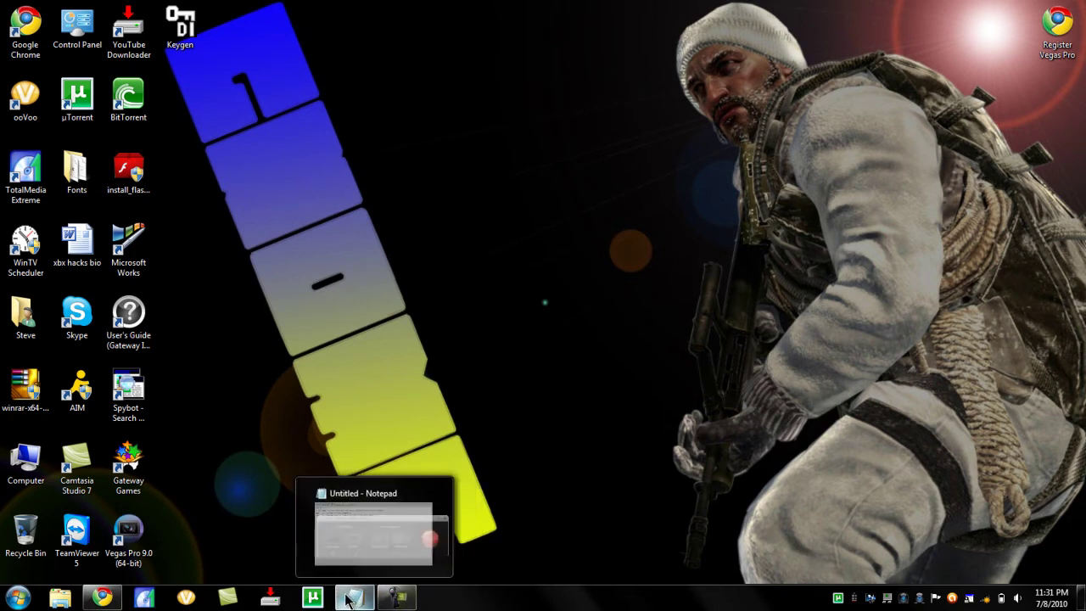
Step: Open the downloaded Sony478091.rar archive in WinRAR from Chrome's downloads
left_click(395, 598)
left_click(1022, 533)
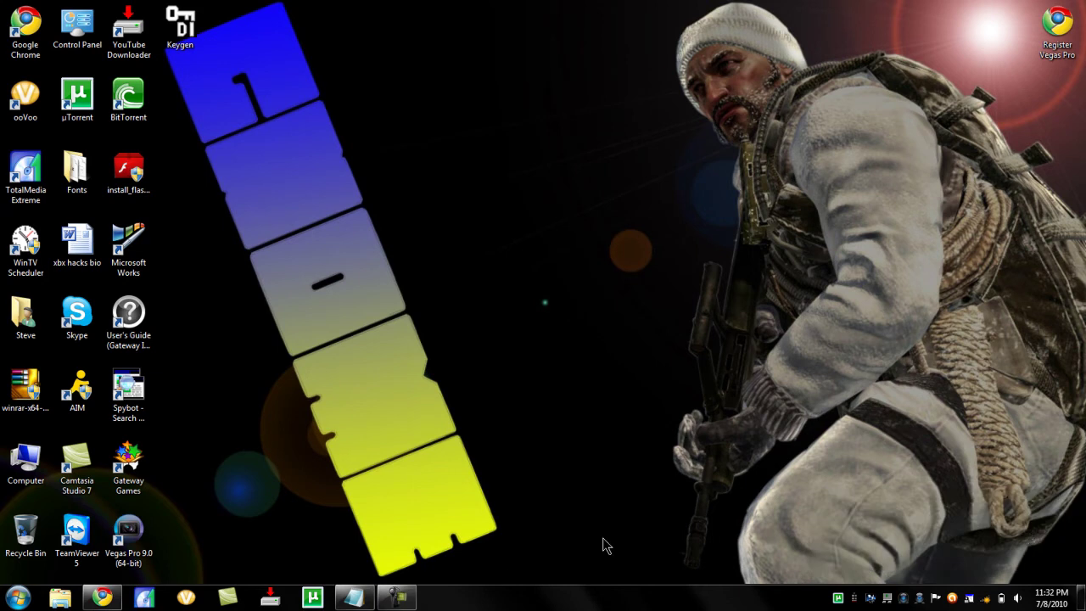
left_click(102, 598)
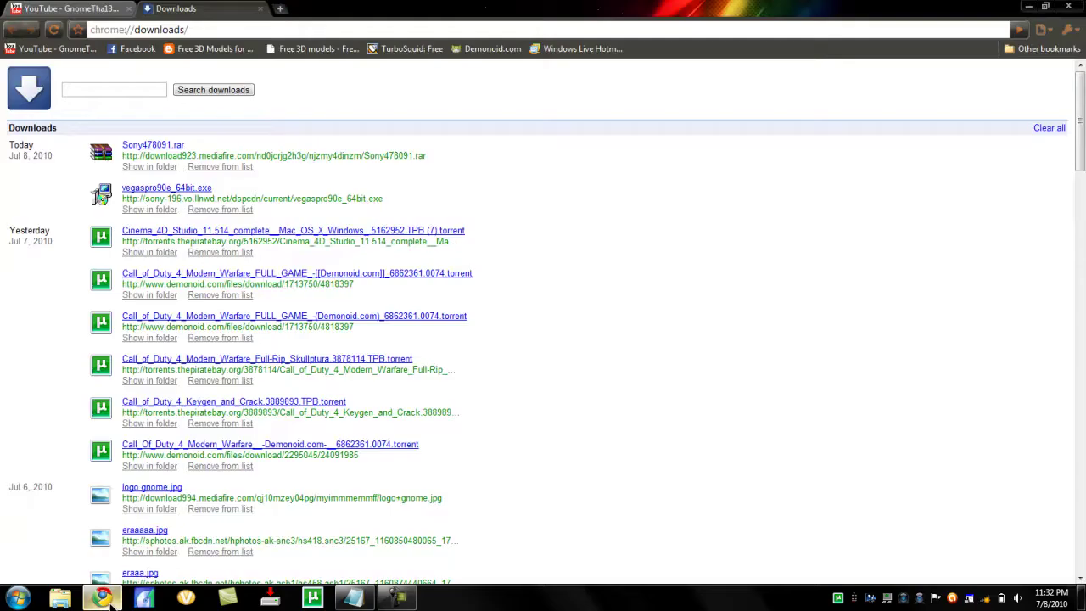
left_click(135, 144)
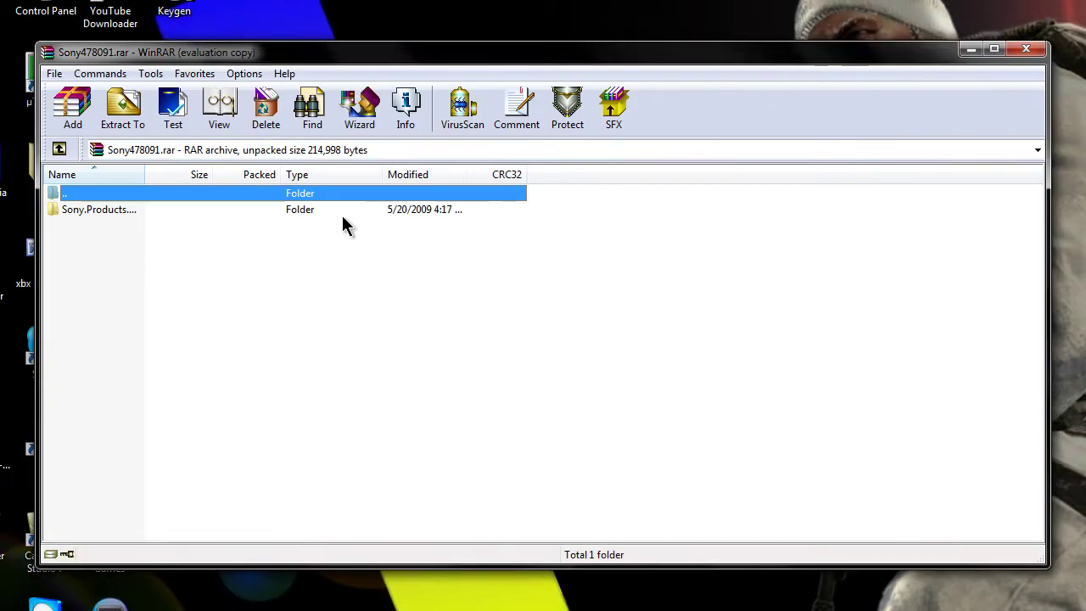
Step: Move Keygen.exe from the archive's keygen folder to the desktop, replacing the existing one
left_click(342, 212)
left_click(320, 210)
left_click(327, 214)
double_click(327, 214)
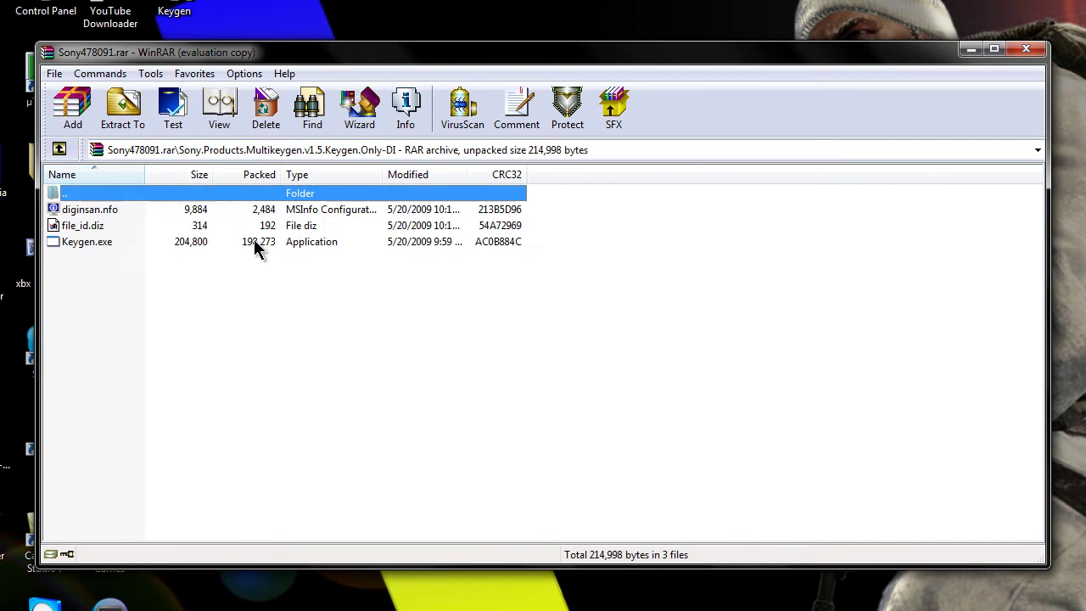
left_click(166, 242)
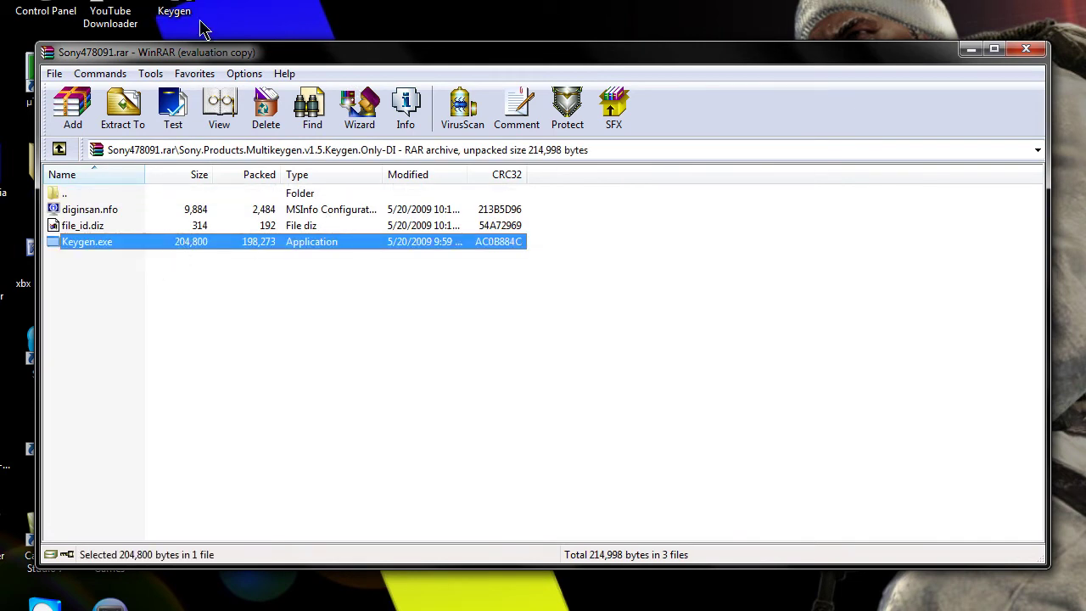
left_click_drag(198, 246, 258, 21)
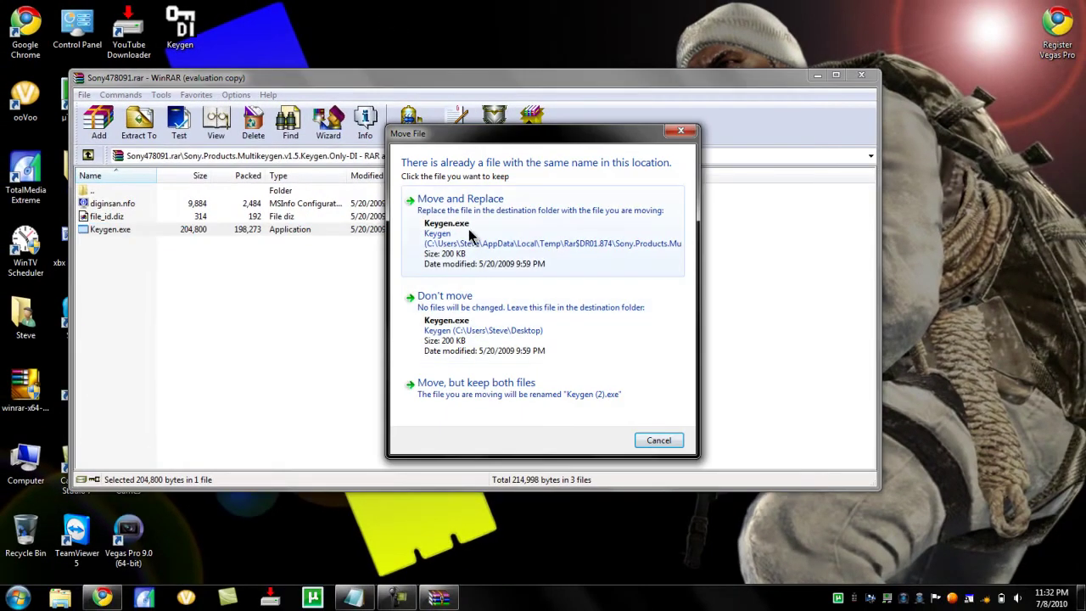
left_click(468, 230)
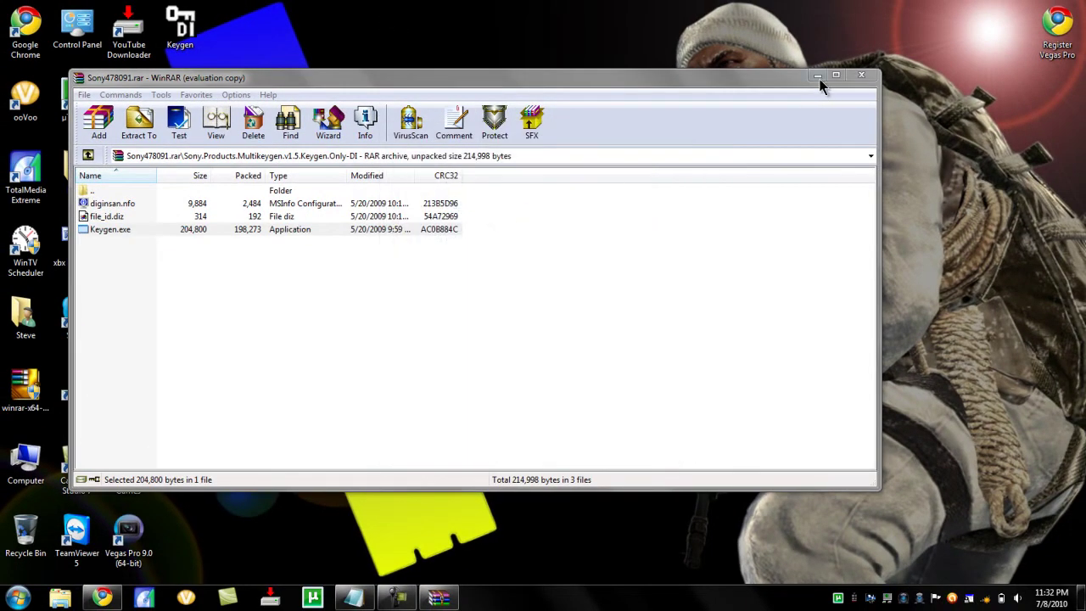
left_click(818, 76)
left_click(818, 79)
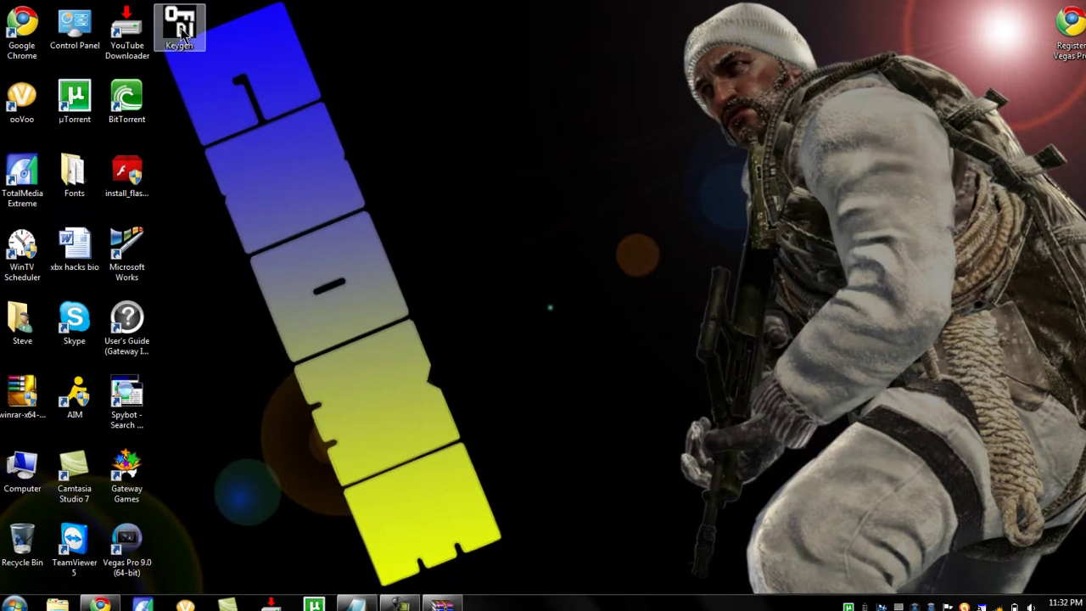
Step: Run the Keygen as administrator and choose Vegas Pro 9.0 (32 and 64 bit) Series
right_click(181, 33)
left_click(212, 54)
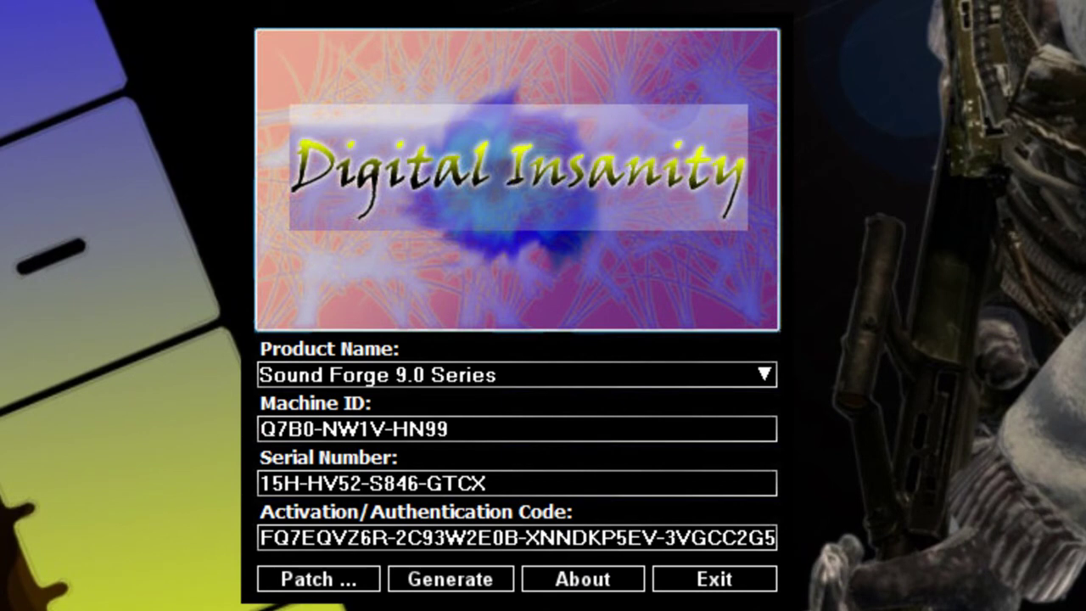
left_click(572, 379)
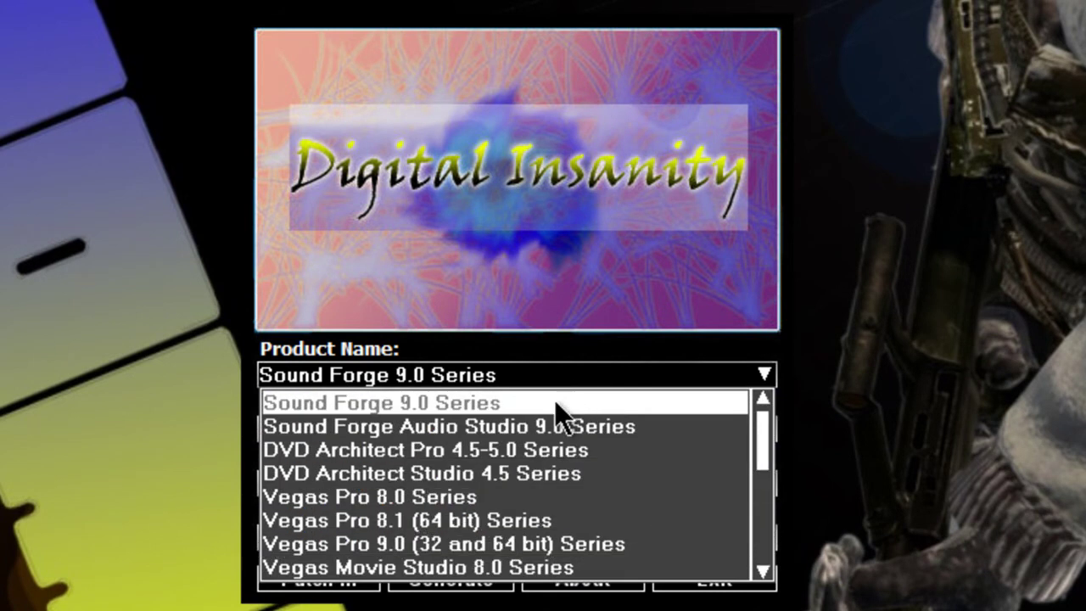
left_click(561, 544)
left_click(453, 585)
left_click(455, 587)
Step: Patch C:\Program Files\Sony\Vegas Pro 9.0 and dismiss the success message
left_click(355, 585)
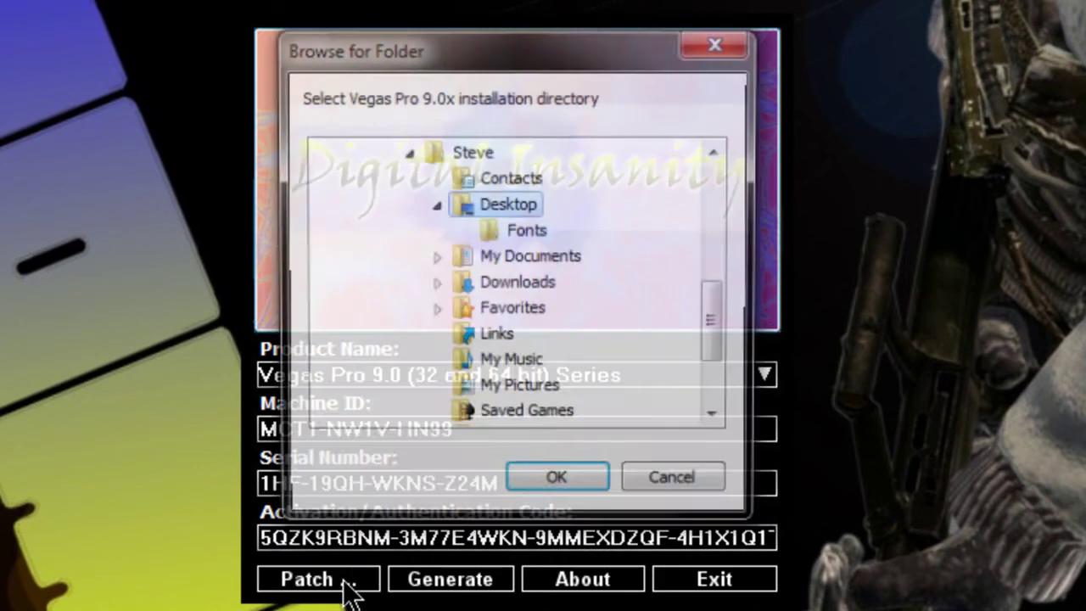
left_click(714, 234)
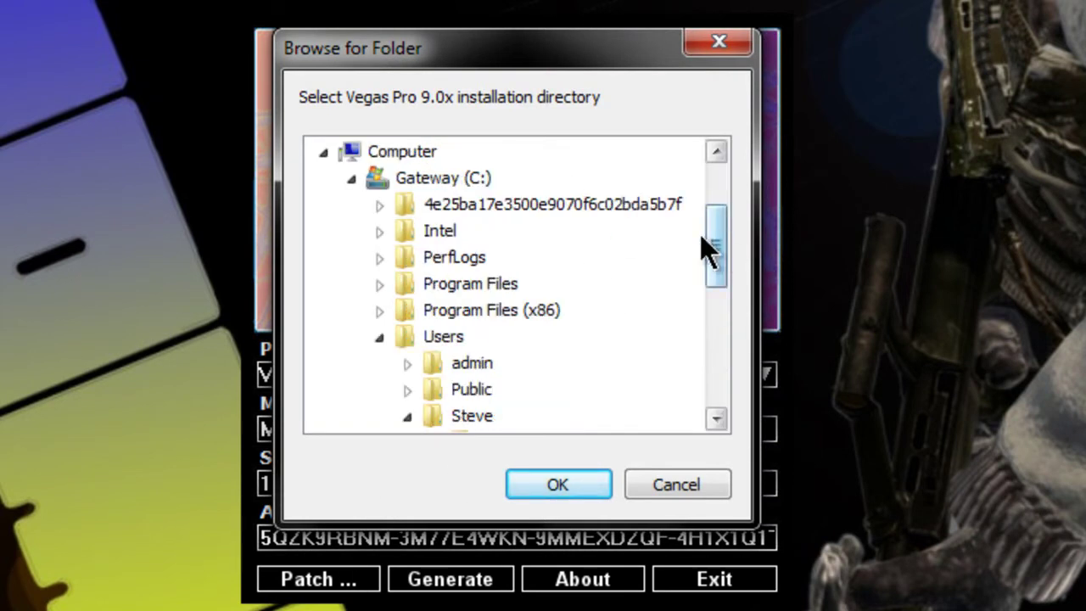
left_click(432, 282)
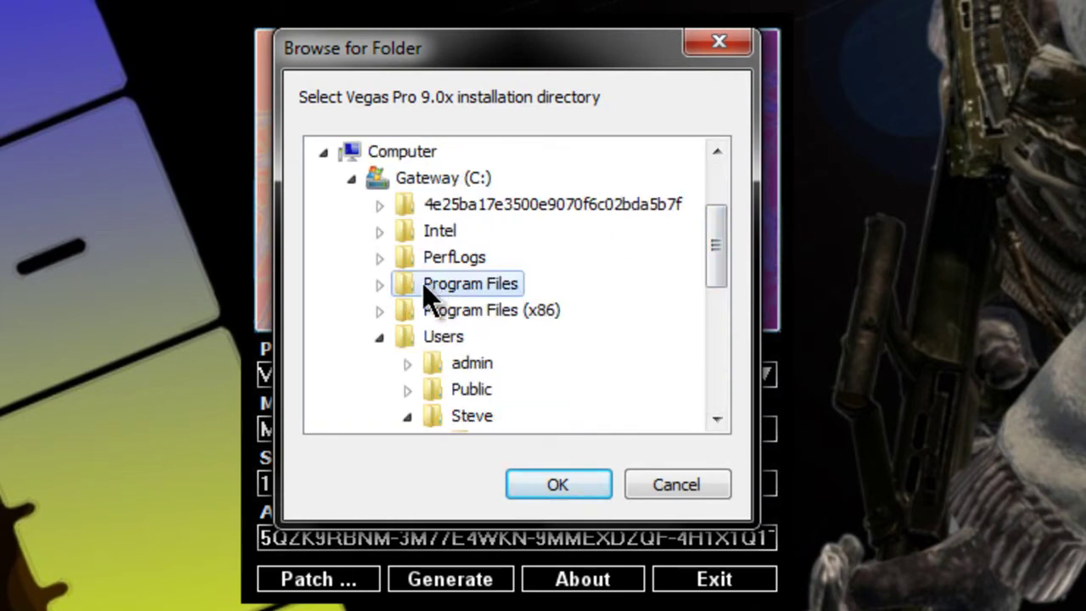
left_click(380, 284)
left_click(724, 290)
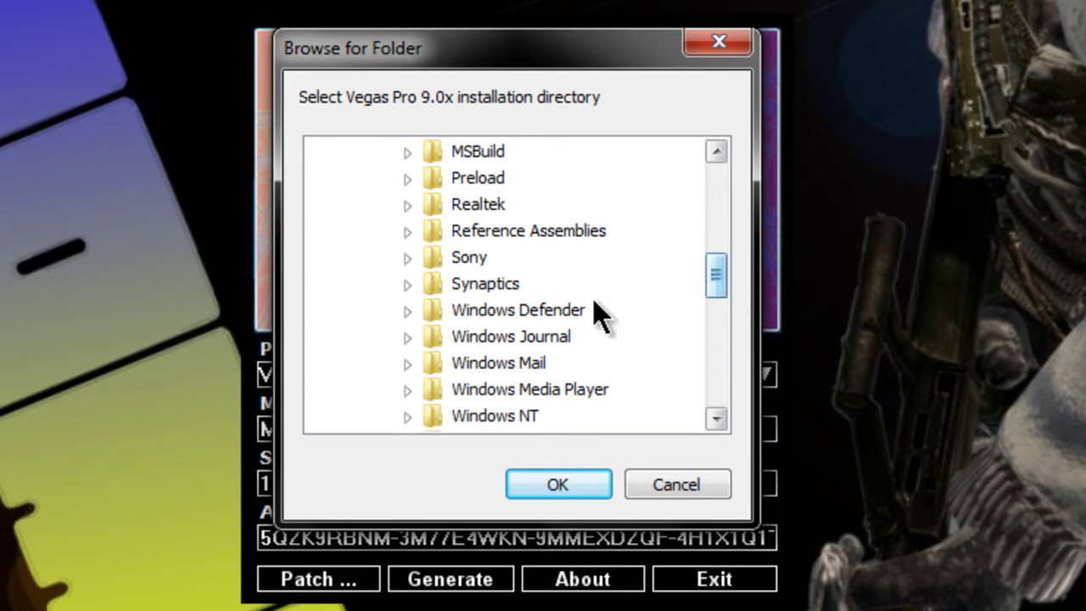
left_click(406, 257)
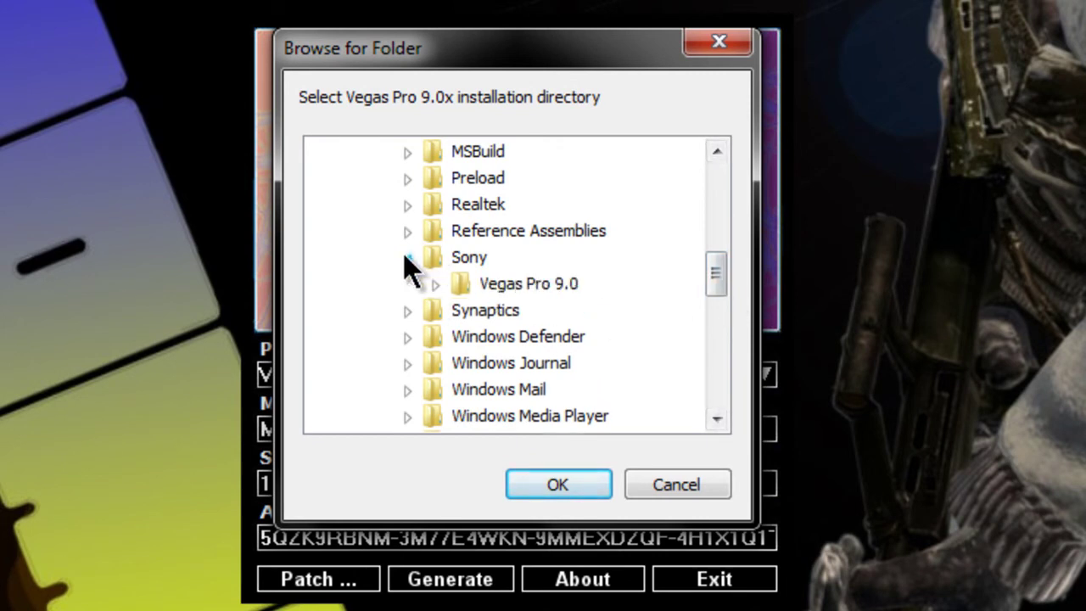
left_click(524, 283)
left_click(535, 485)
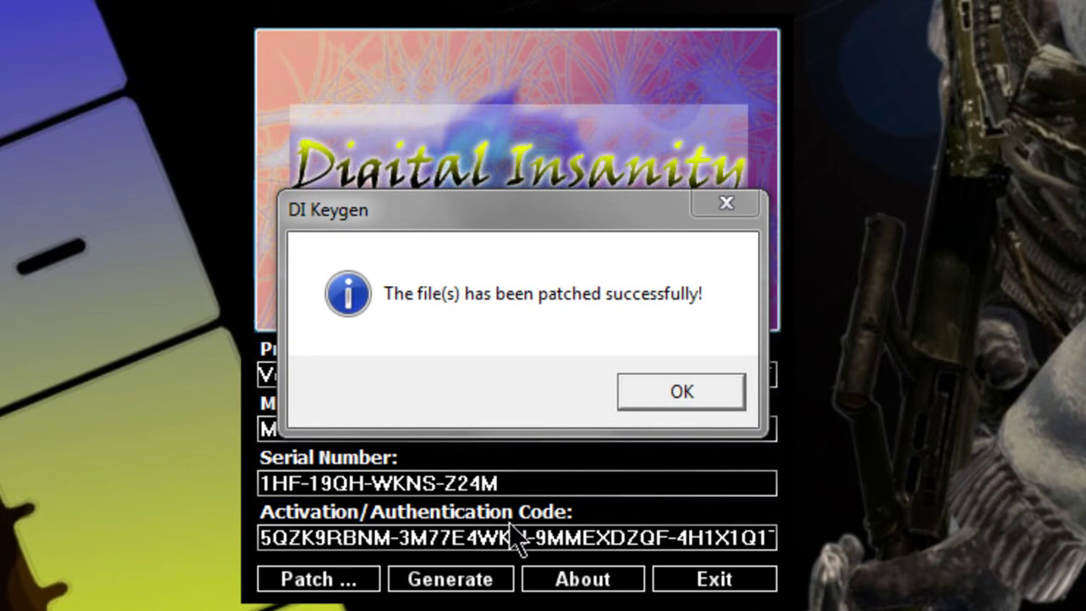
left_click(679, 395)
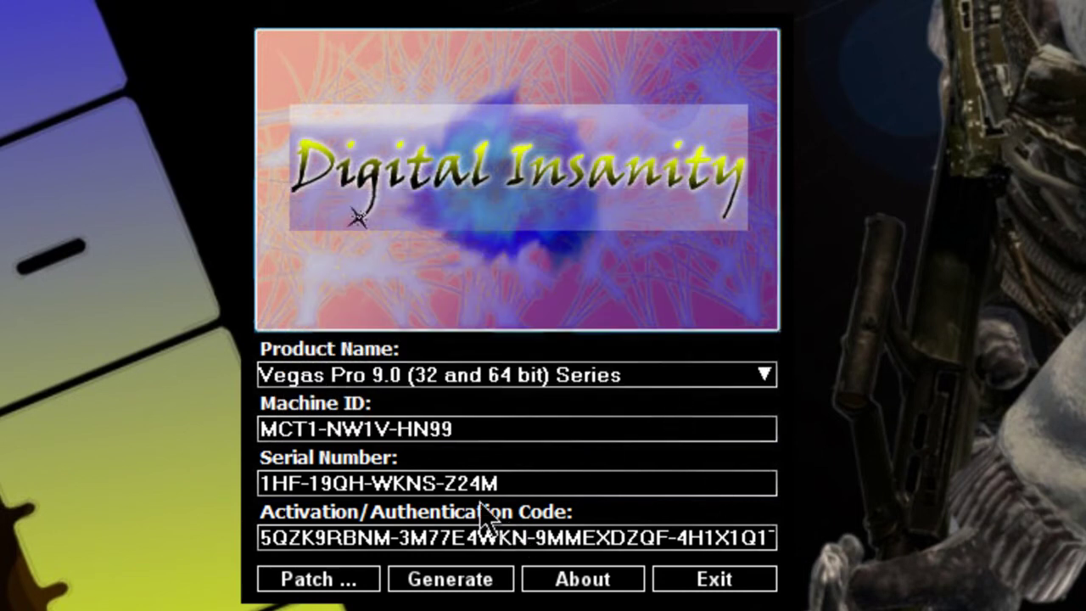
Step: Generate a new serial in the keygen and continue past the elevated-privileges notice
left_click(420, 583)
left_click(418, 577)
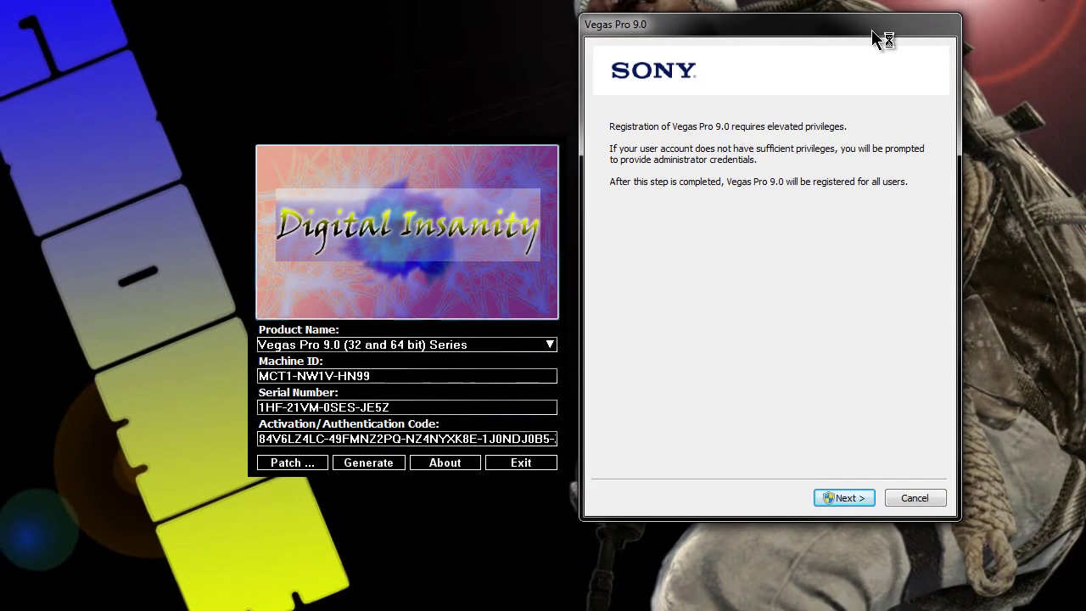
left_click(829, 498)
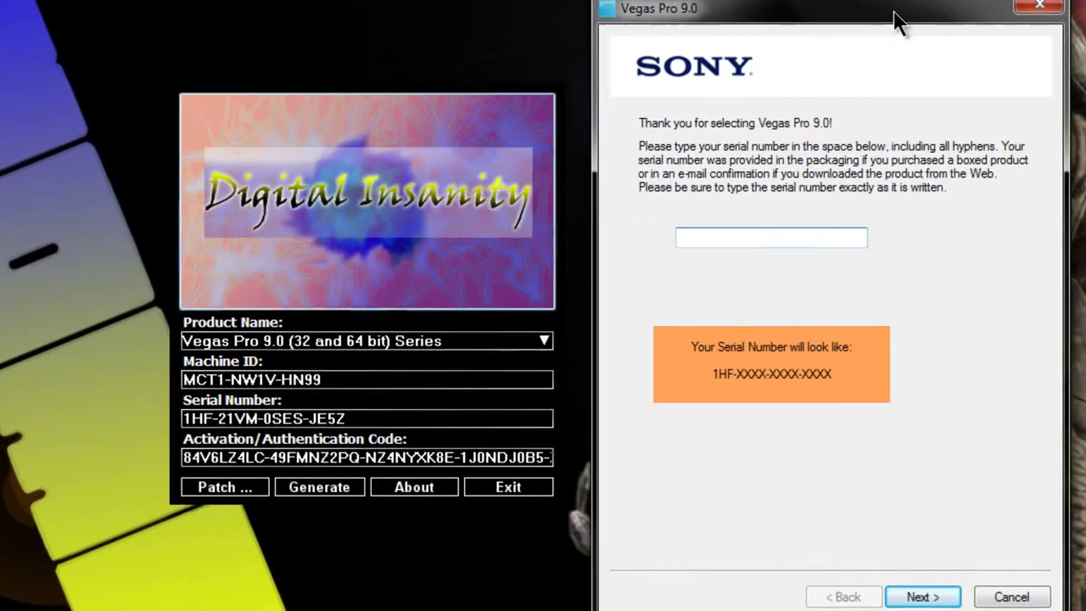
Step: Copy the keygen serial into the Vegas serial number field and submit it
left_click_drag(359, 417, 165, 421)
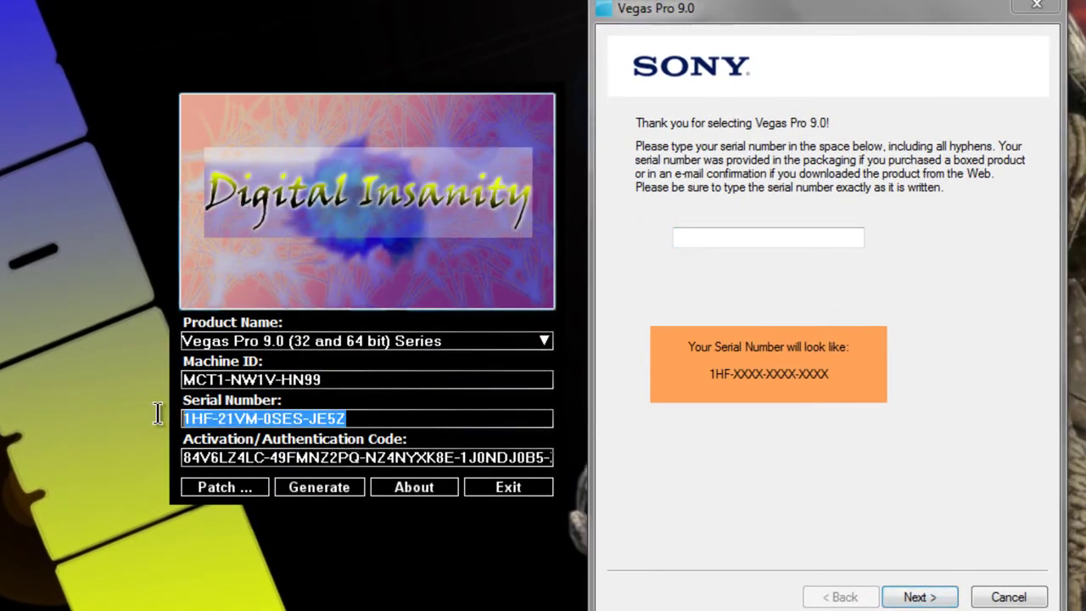
right_click(232, 417)
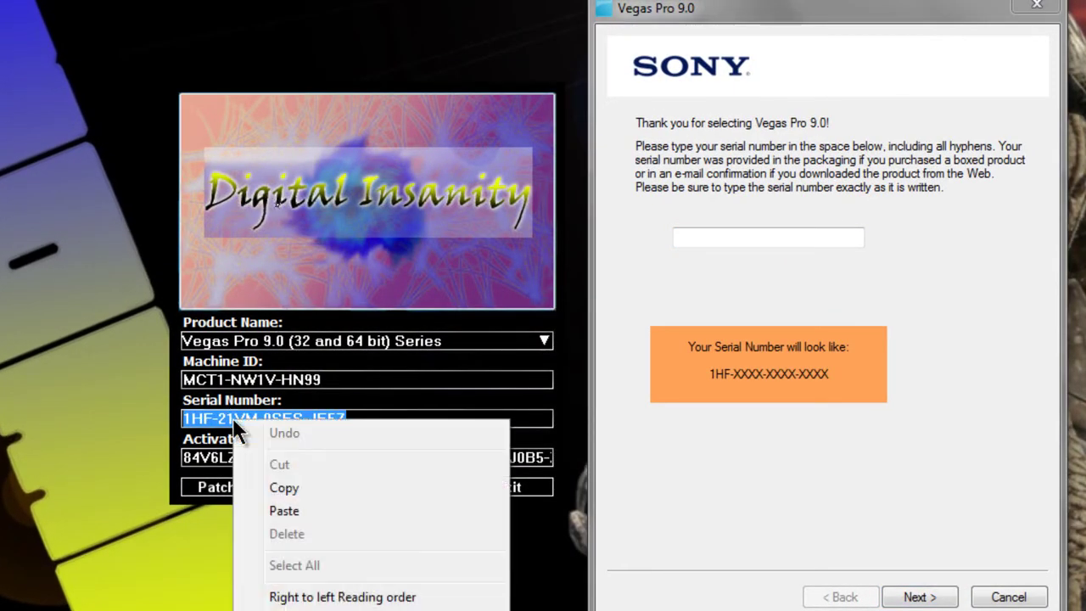
left_click(287, 488)
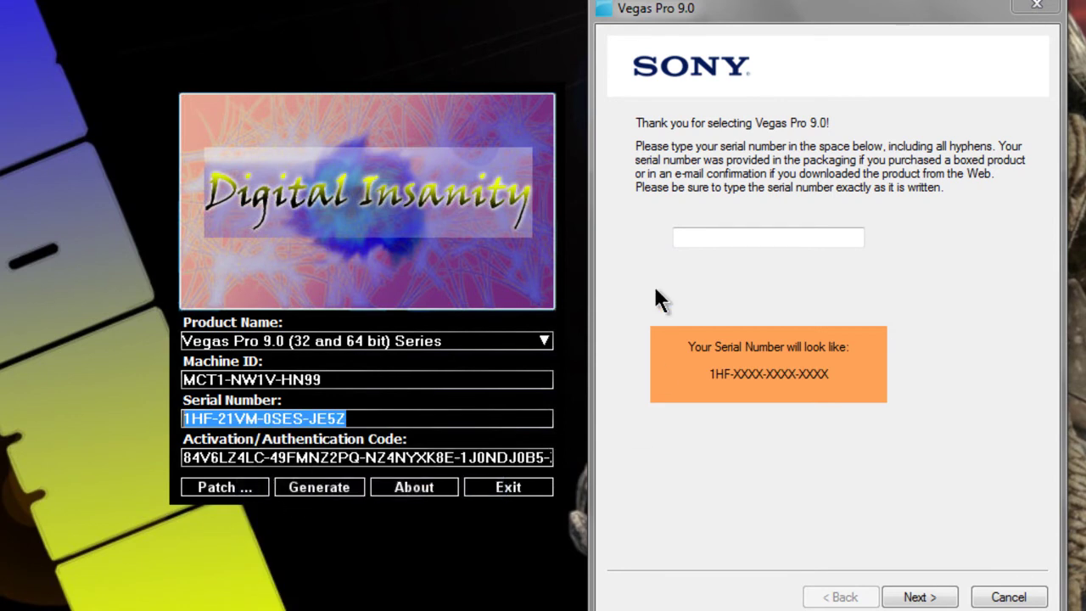
left_click(679, 238)
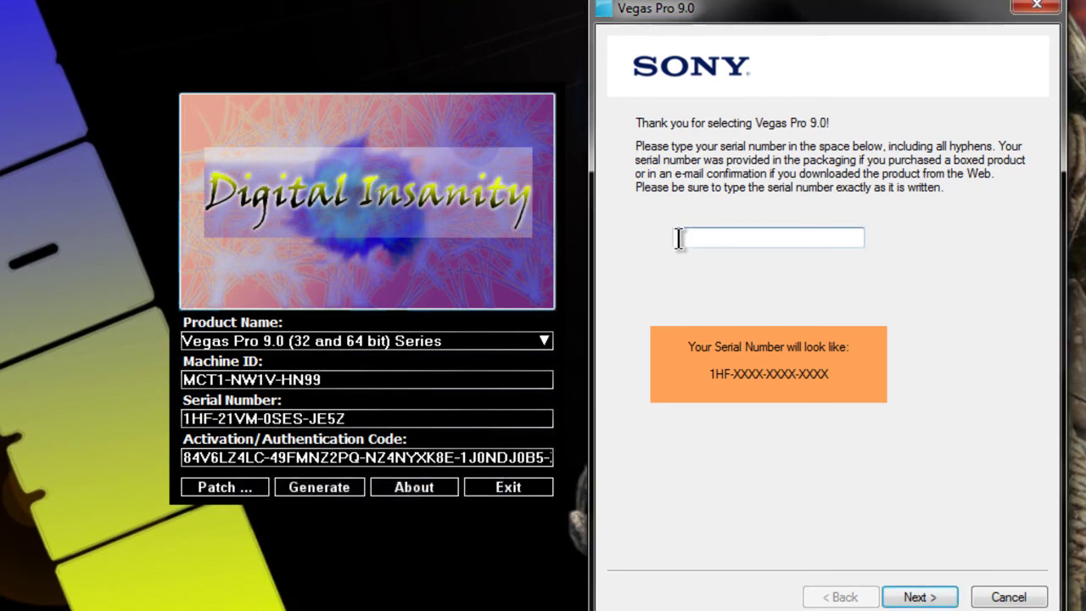
key("ctrl+v")
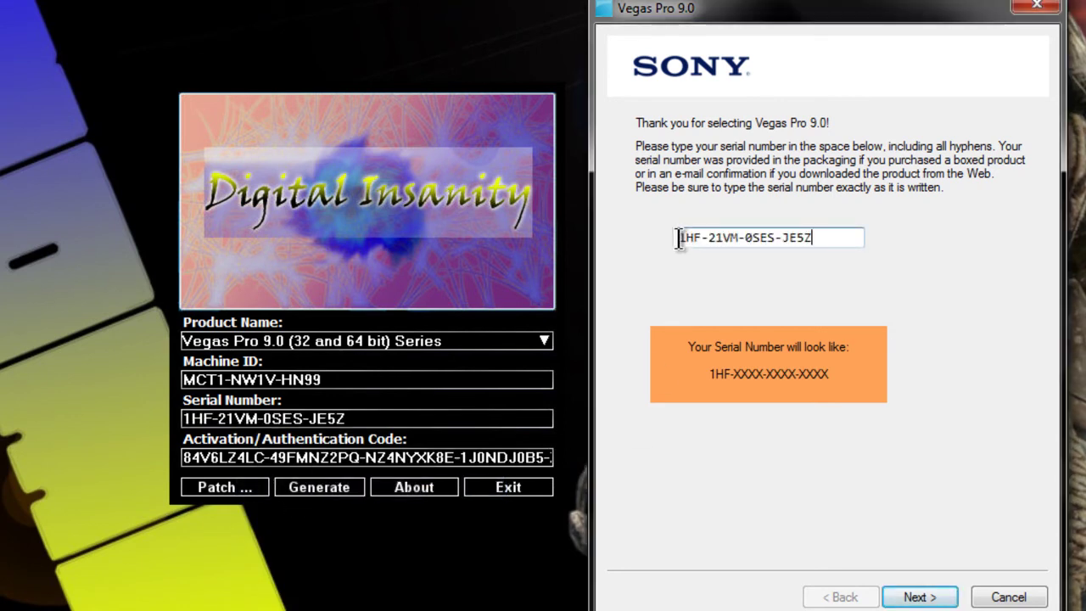
left_click(912, 594)
Step: Choose to register from another computer and accept the privacy policy acknowledgement
left_click(340, 198)
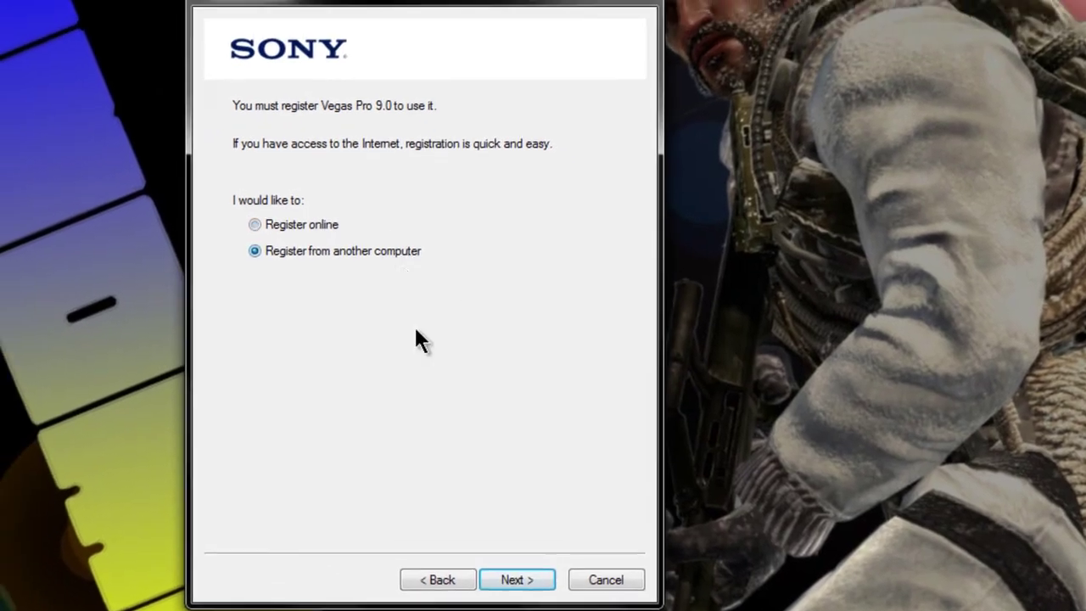
left_click(475, 529)
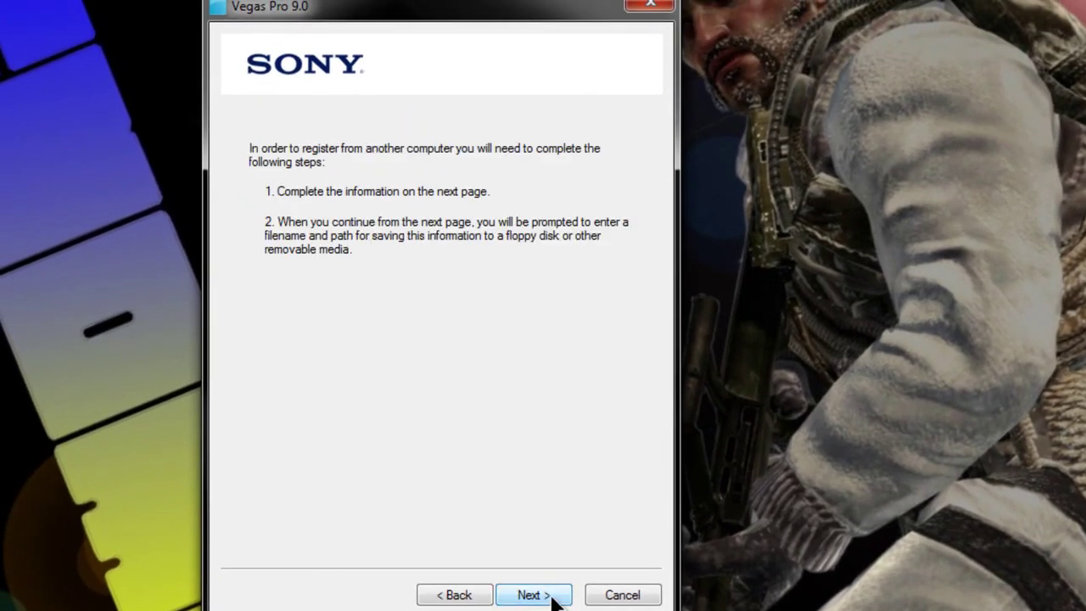
left_click(553, 596)
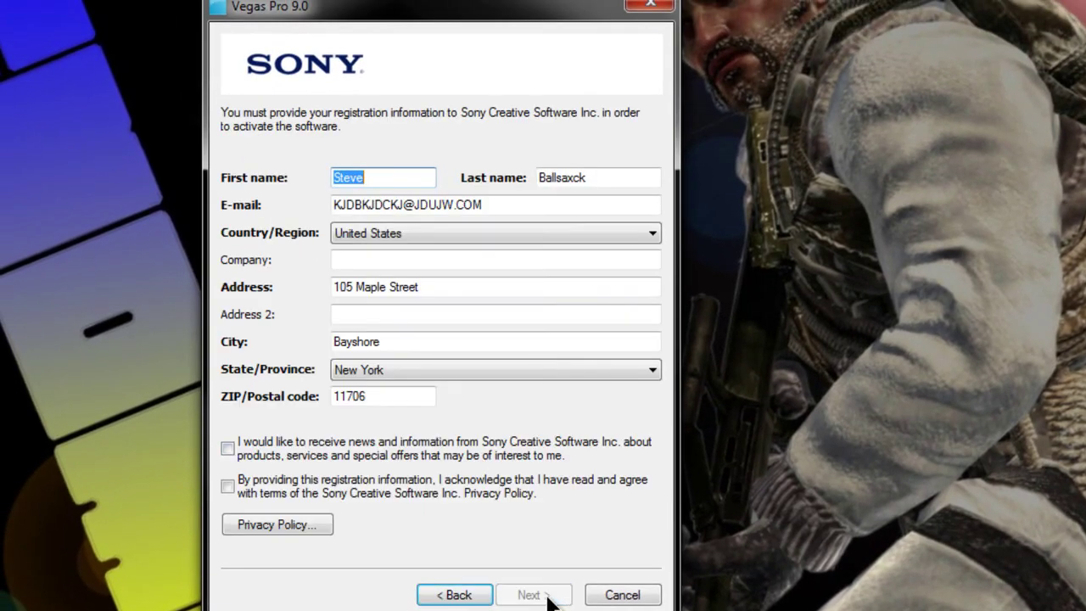
left_click(229, 487)
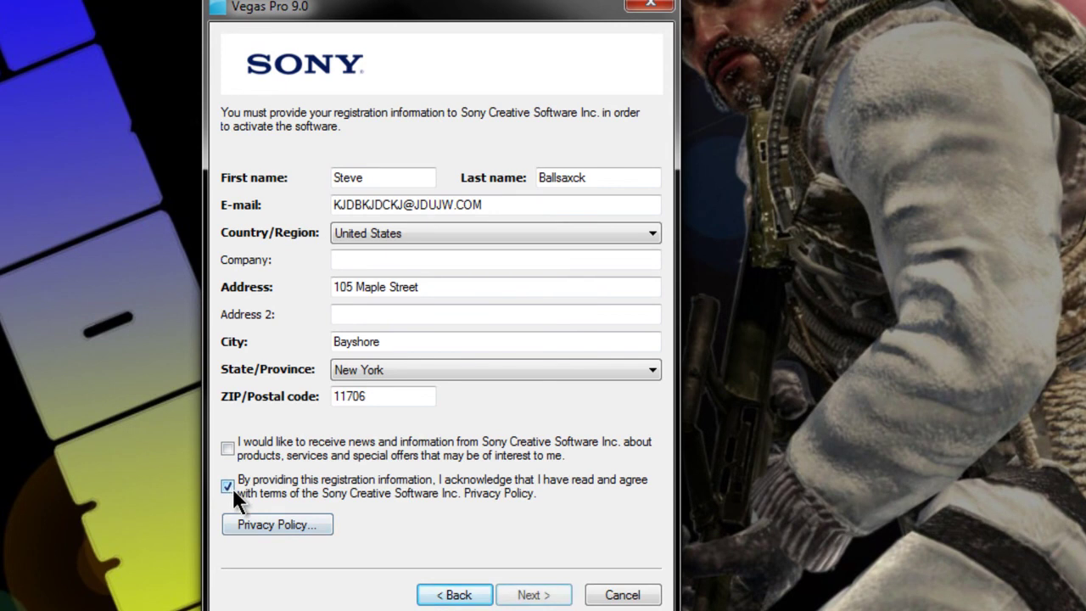
left_click(530, 594)
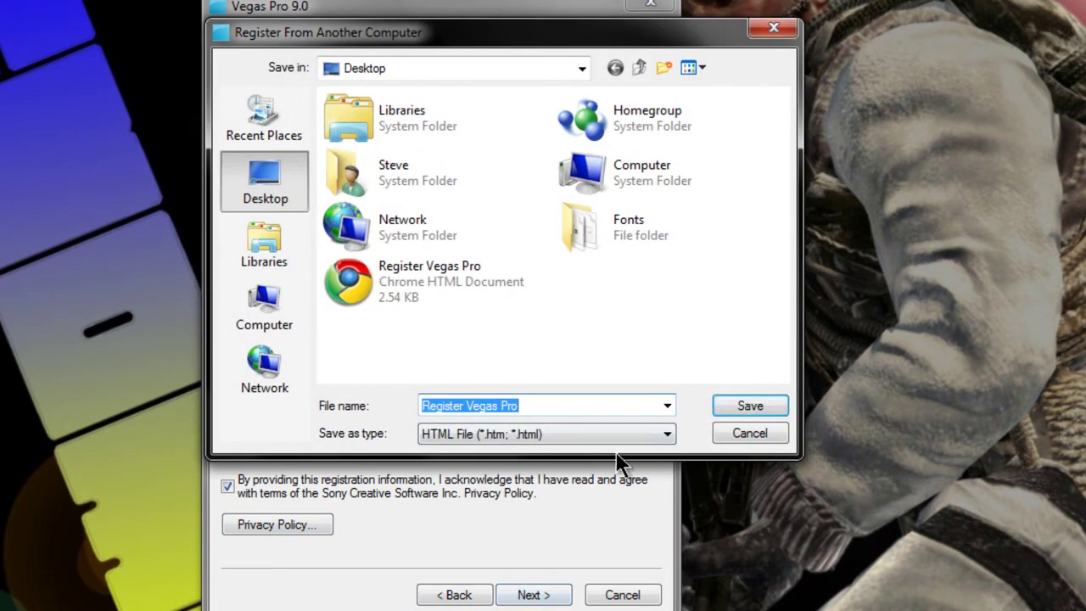
Step: Save Register Vegas Pro.htm to the Desktop, replacing the old file, and advance
left_click(738, 394)
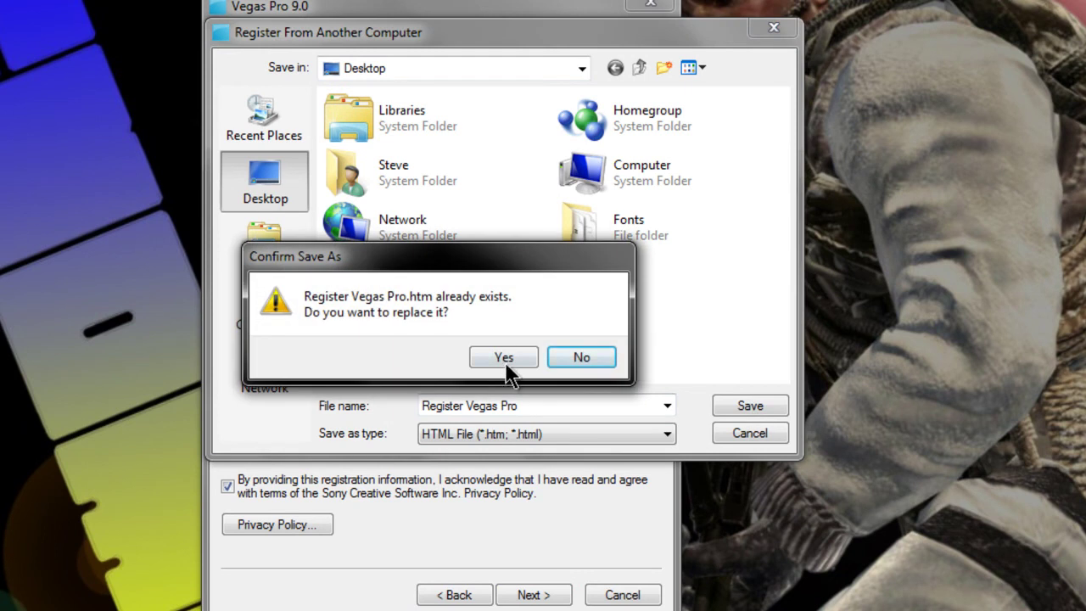
left_click(504, 362)
left_click(534, 595)
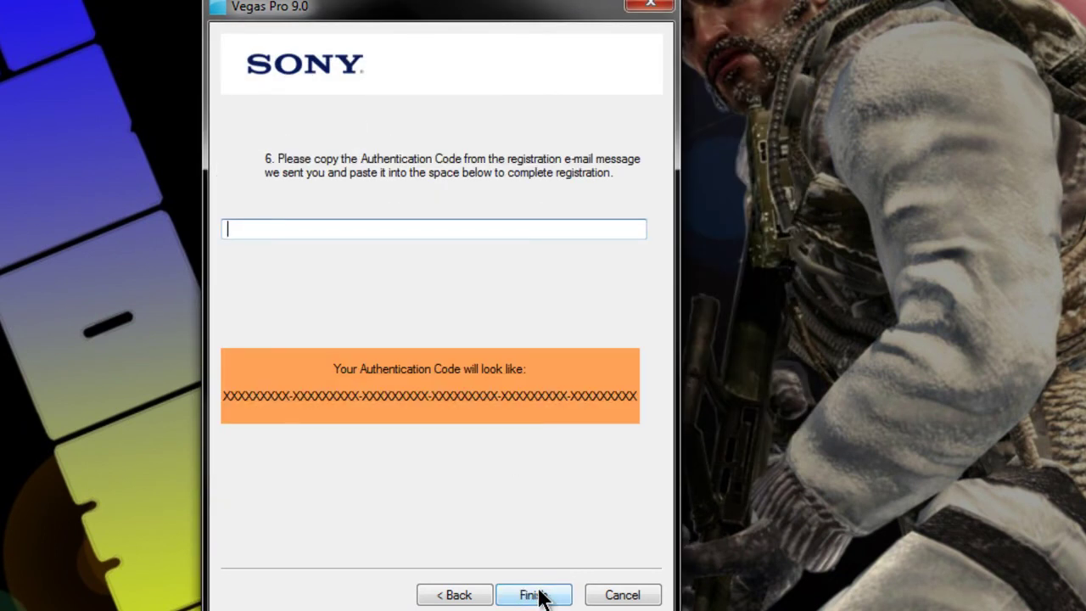
Step: Move the registration window aside and select the keygen's activation code
left_click_drag(549, 19, 1031, 48)
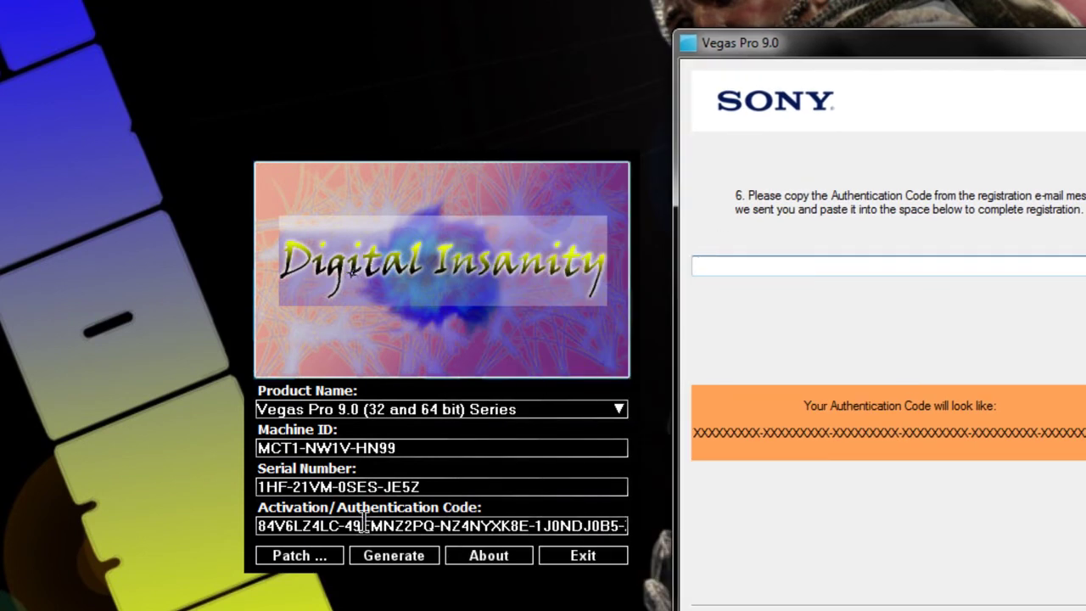
left_click(394, 530)
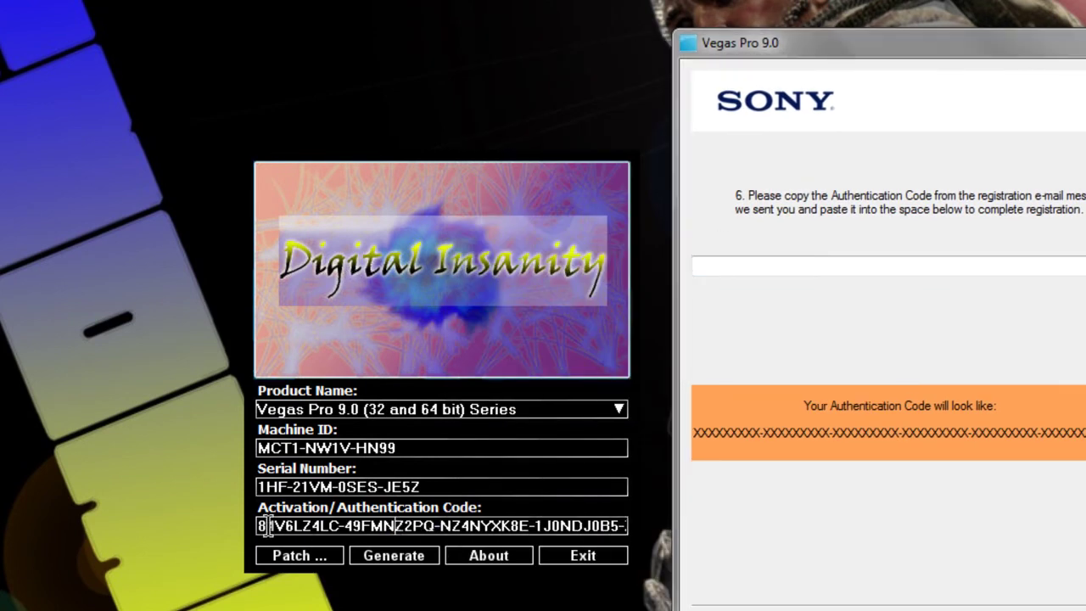
left_click_drag(260, 526, 730, 507)
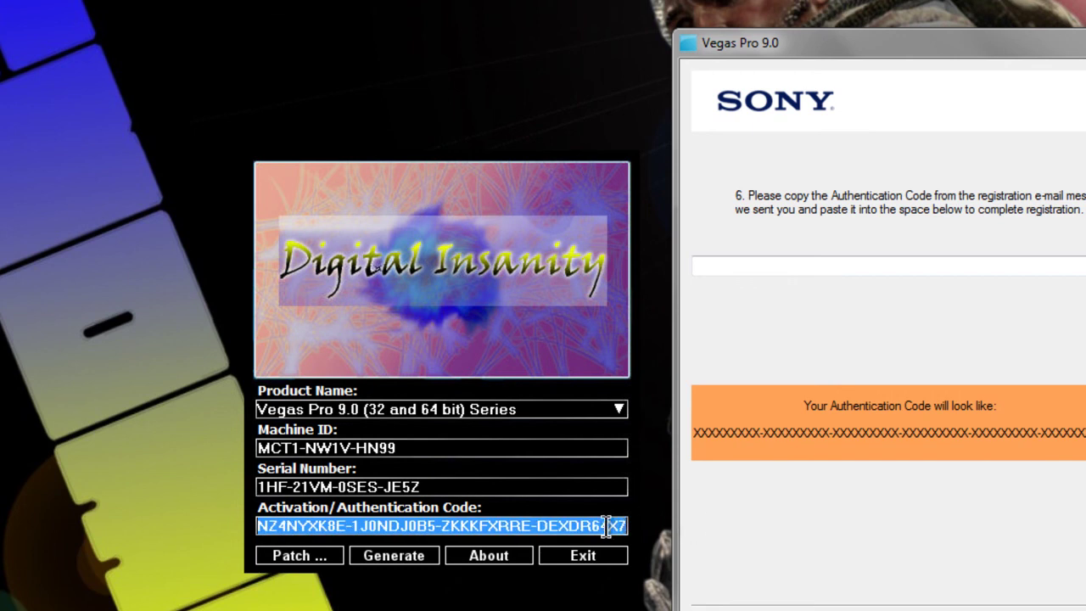